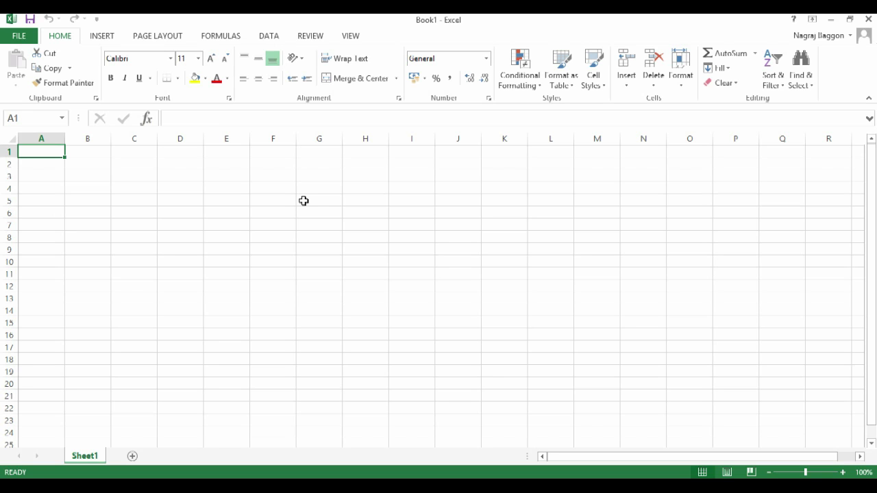
Enter the heading NUMBER in A1 and the formula =RANDBETWEEN(-500,500) in A2.
text(NUMBER)
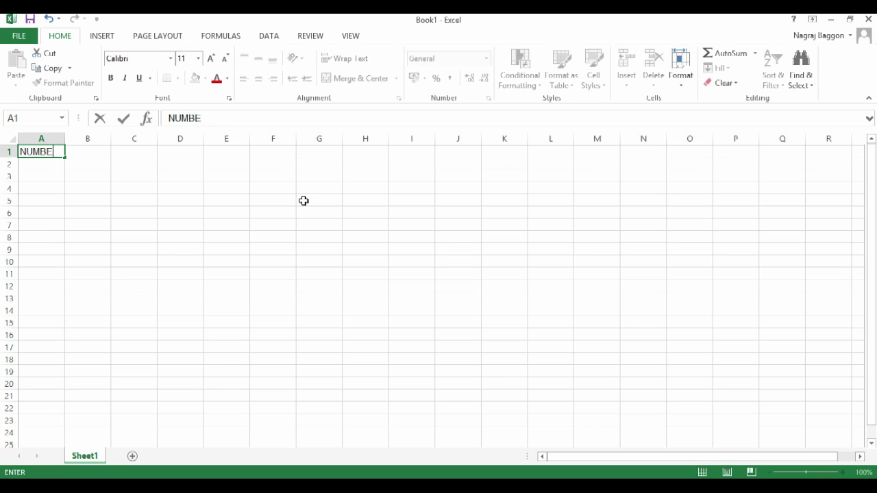
key(Return)
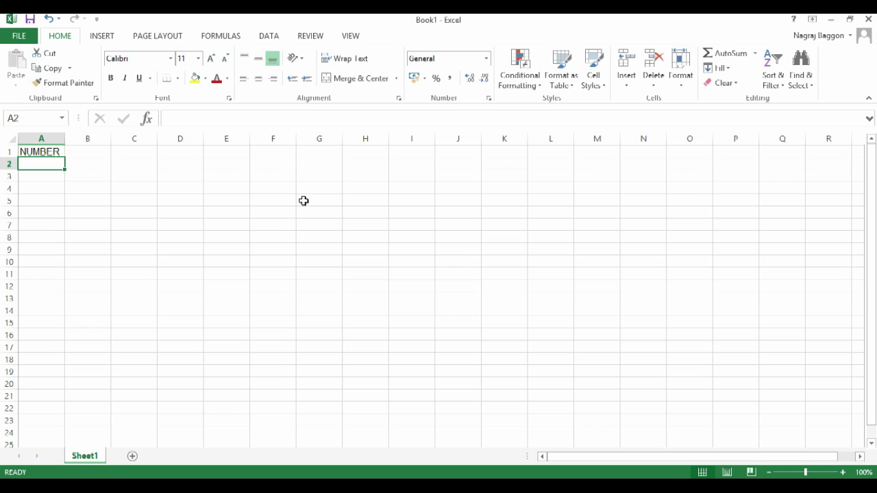
text(=)
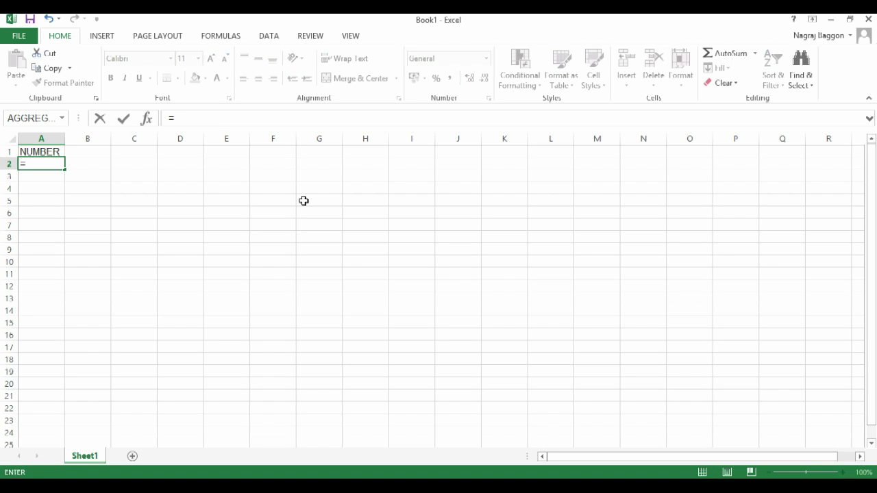
text(RAND)
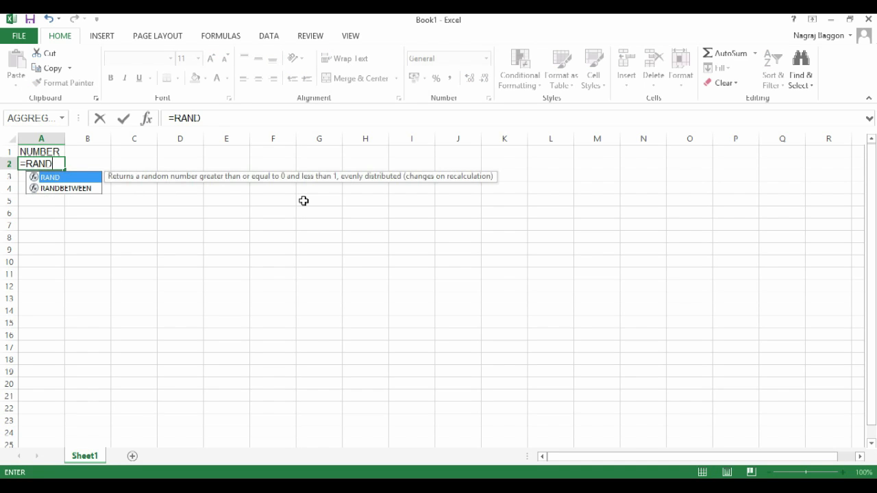
key(Down)
key(Tab)
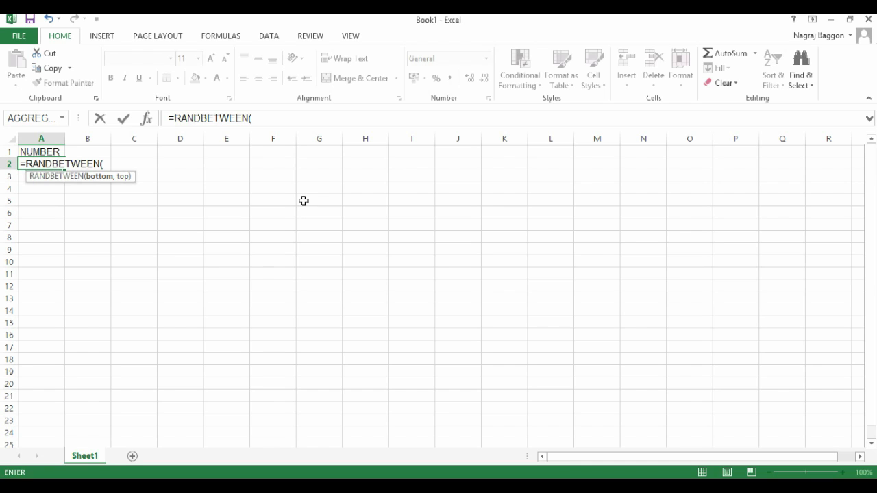
text(-500,)
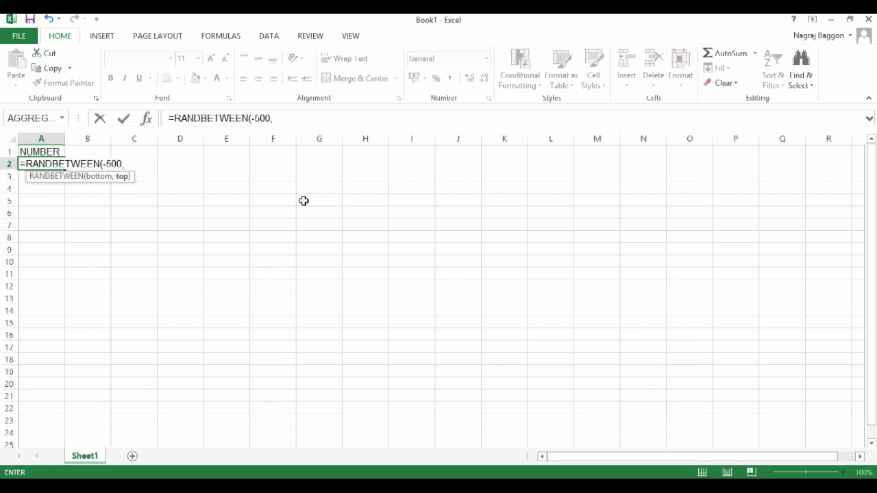
text(500))
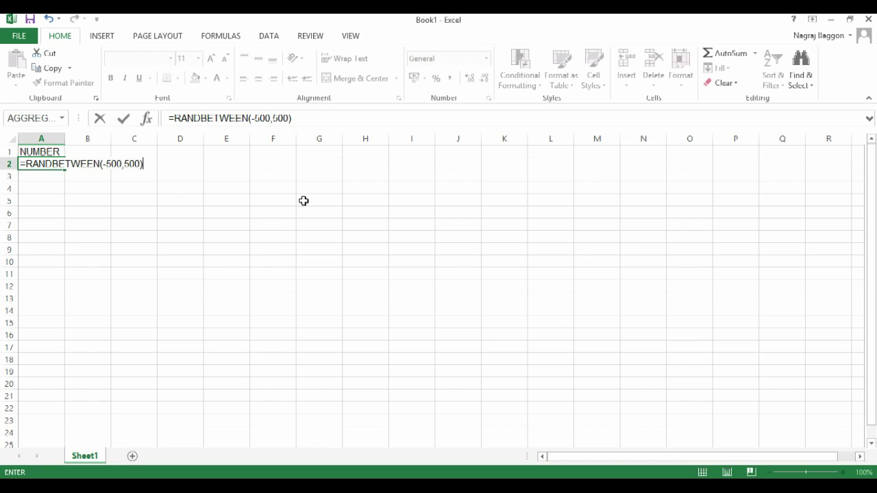
key(Return)
Fill the random-number formula from A2 down to A20 and enter 0 in A21.
key(Up)
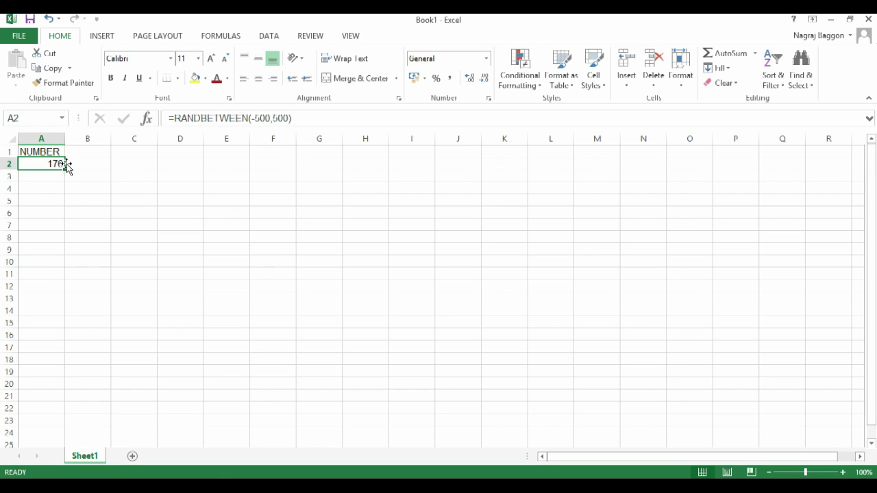
drag(63, 172, 50, 386)
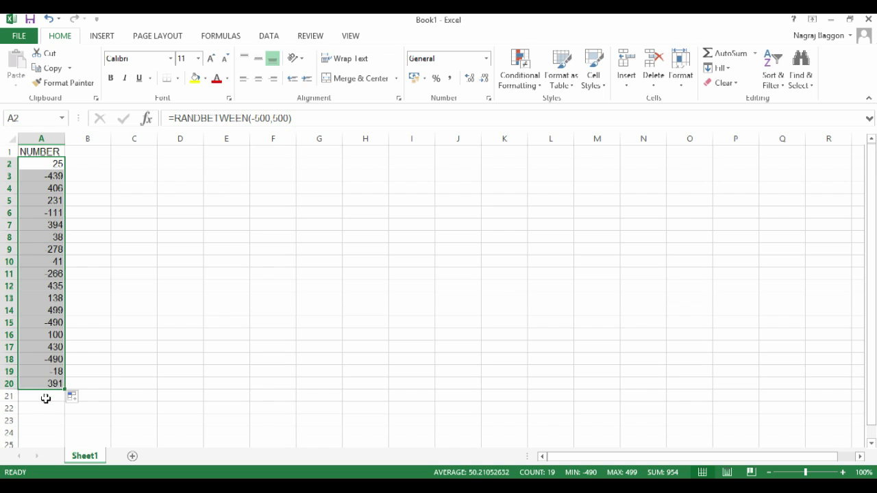
click(46, 396)
text(0)
key(Return)
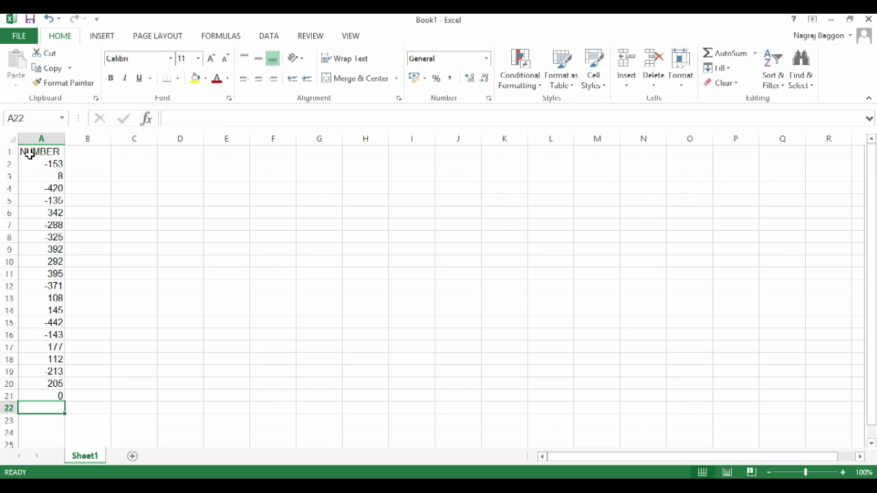
Replace the formulas in A2:A21 with their values by copying the range and pasting values over it.
drag(30, 164, 30, 403)
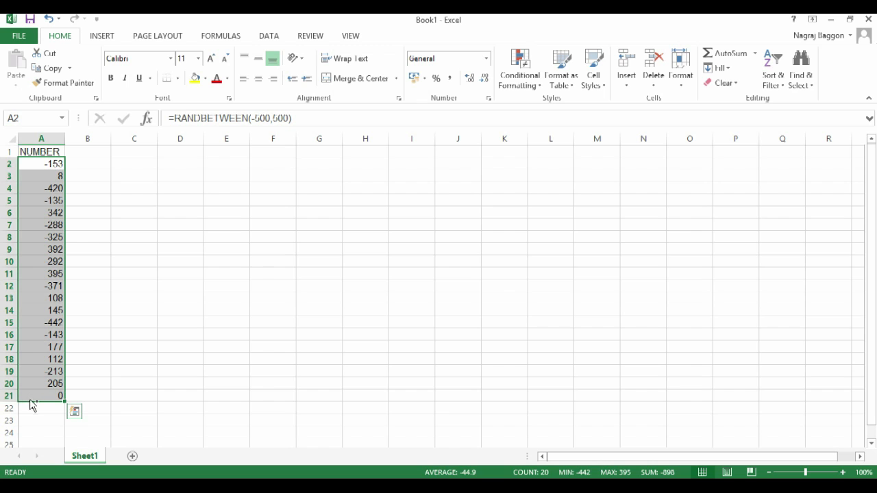
key(ctrl+c)
right_click(43, 192)
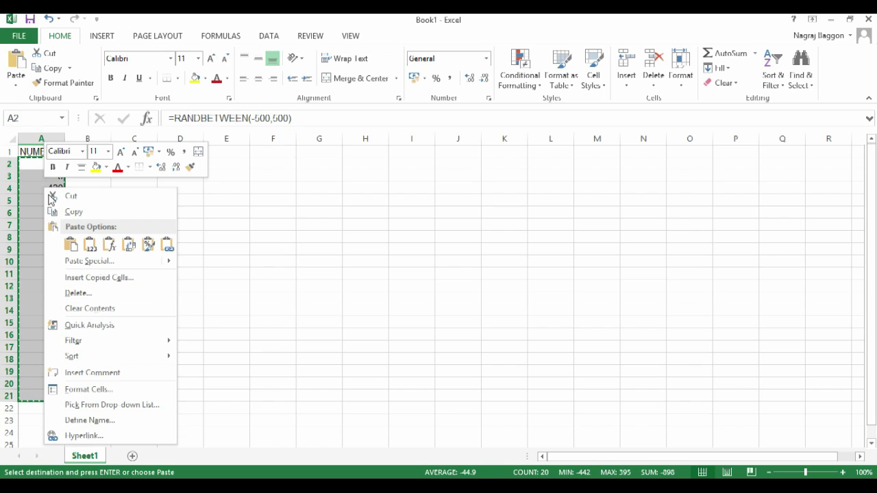
click(85, 240)
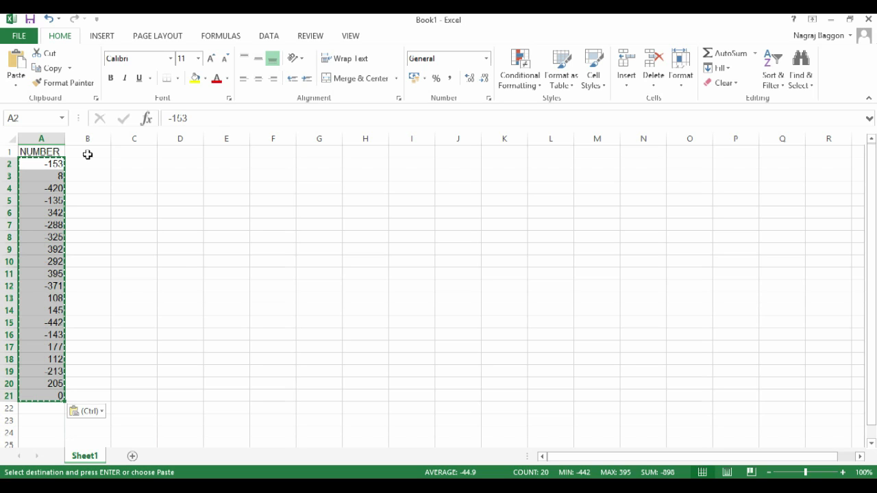
Enter the labels POSITIVE, NEGATIVE and ZERO in C3:C5 and auto-fit column C's width.
click(143, 172)
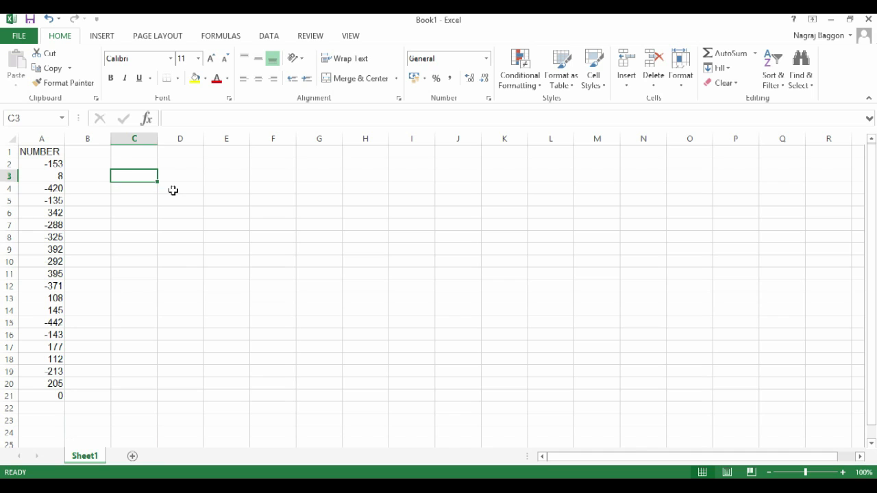
text(POSITIVE')
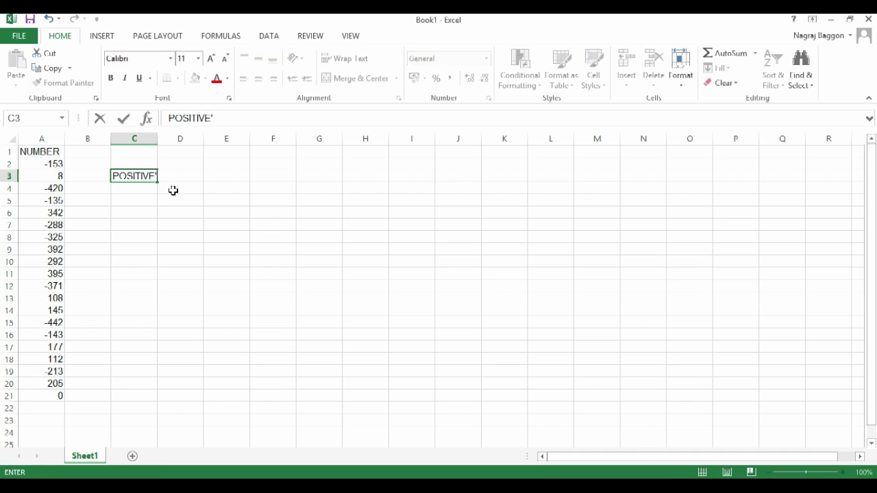
key(Return)
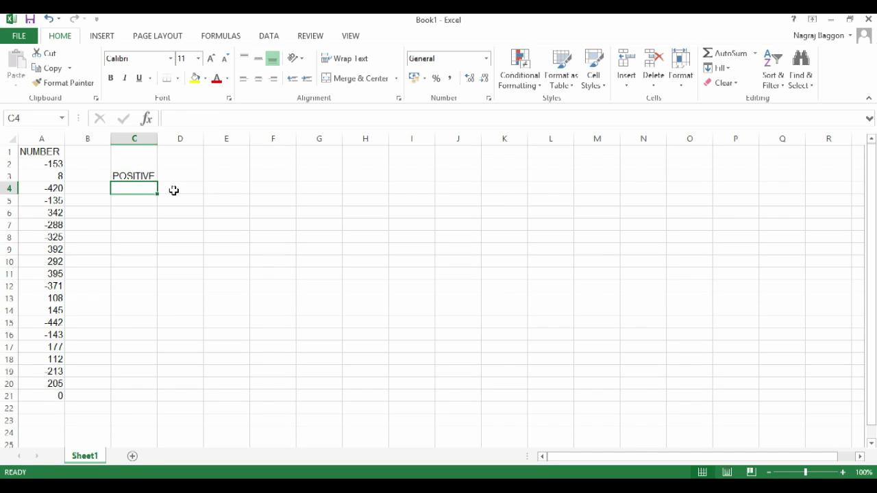
text(NEGATIVE)
key(Return)
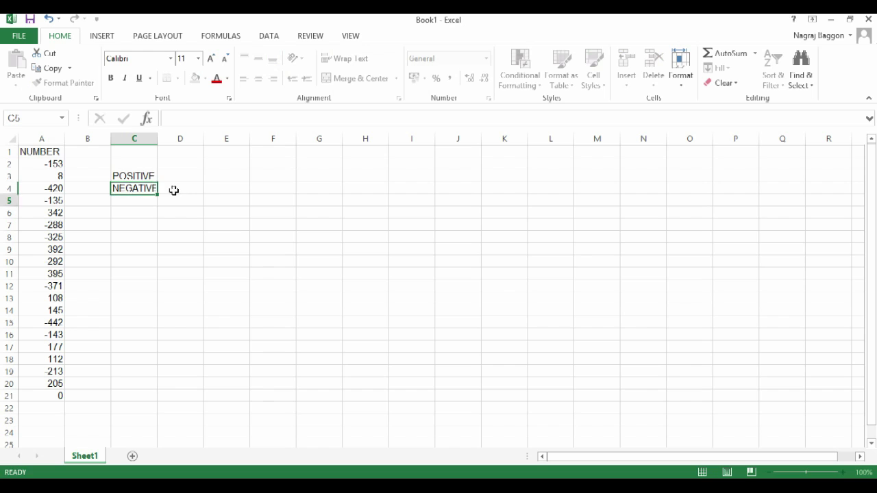
text(ZERO)
key(Return)
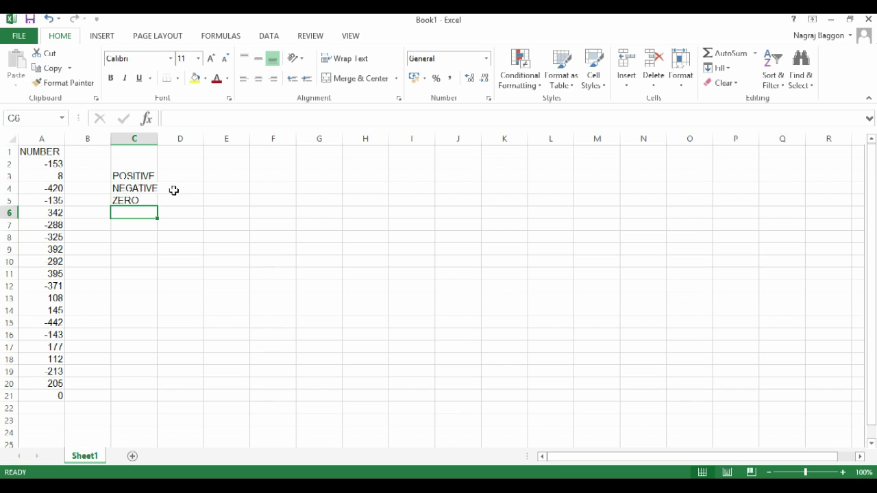
double_click(157, 139)
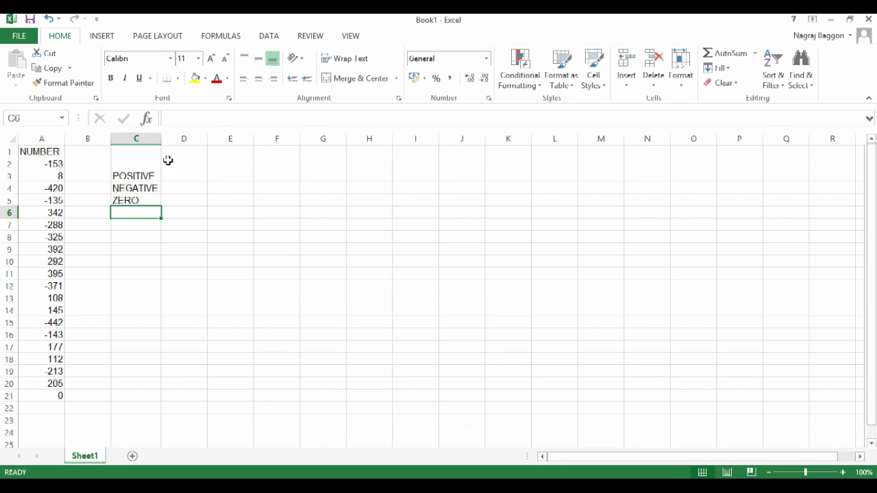
Apply All Borders to the range C3:D5.
drag(148, 173, 192, 198)
click(179, 81)
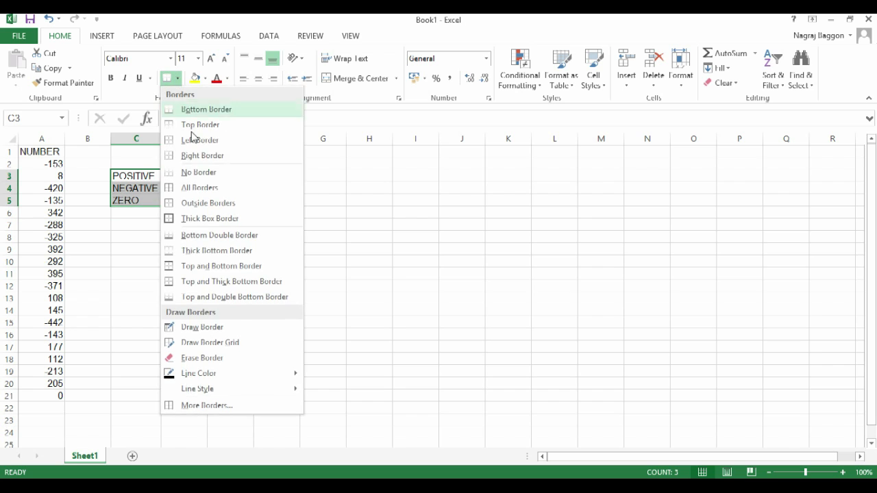
click(191, 172)
click(177, 78)
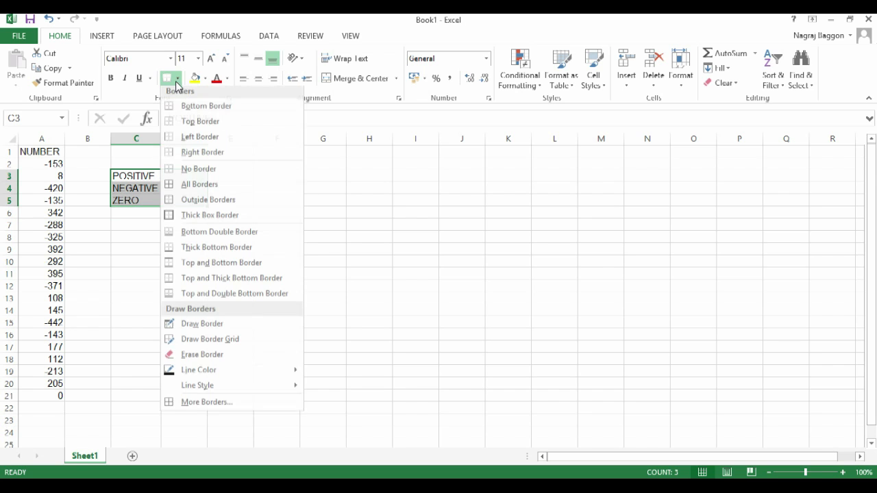
click(192, 189)
Count the positive numbers in D3 with the formula =COUNTIF(A2:A21,">0").
key(Right)
text(=COUN)
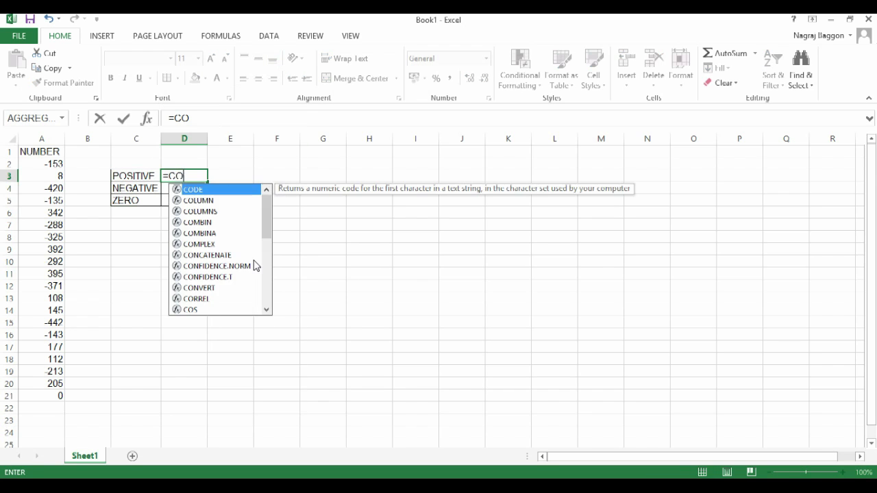
key(Down)
key(Down)
key(Down)
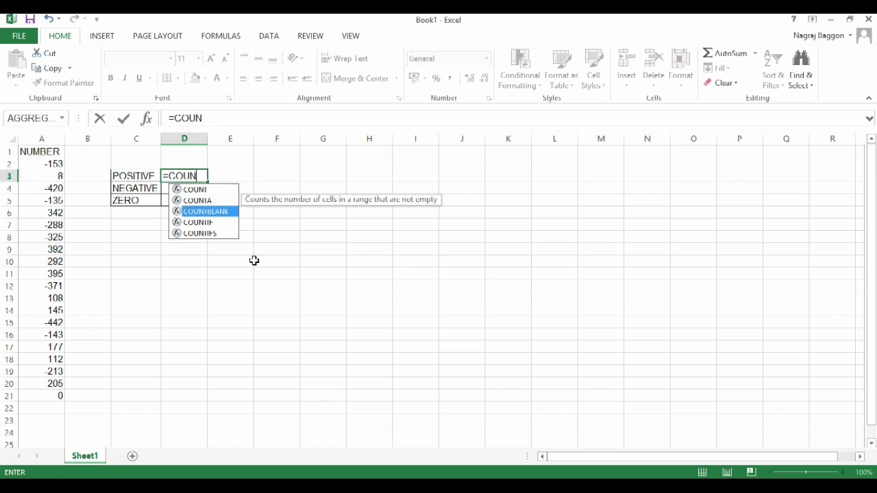
key(Tab)
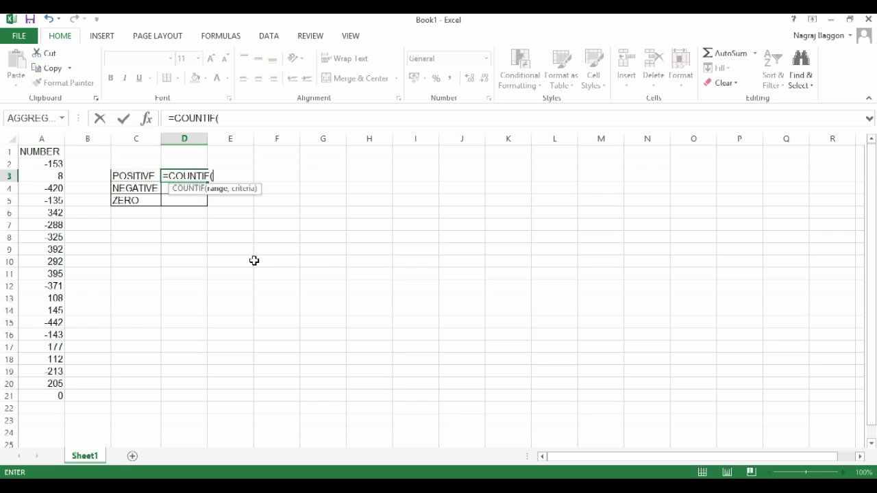
key(Left)
key(Left)
key(Up)
key(Up)
key(Down)
key(ctrl+shift+Down)
text(,">0)
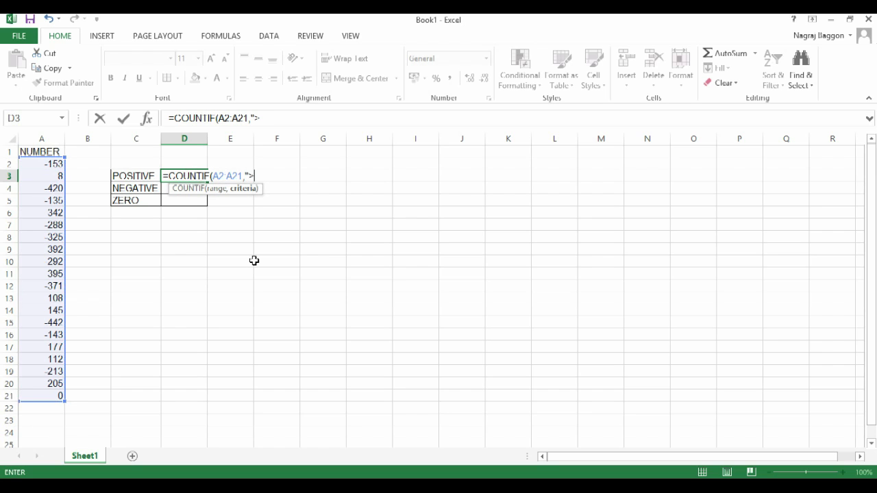
text(")
key(Return)
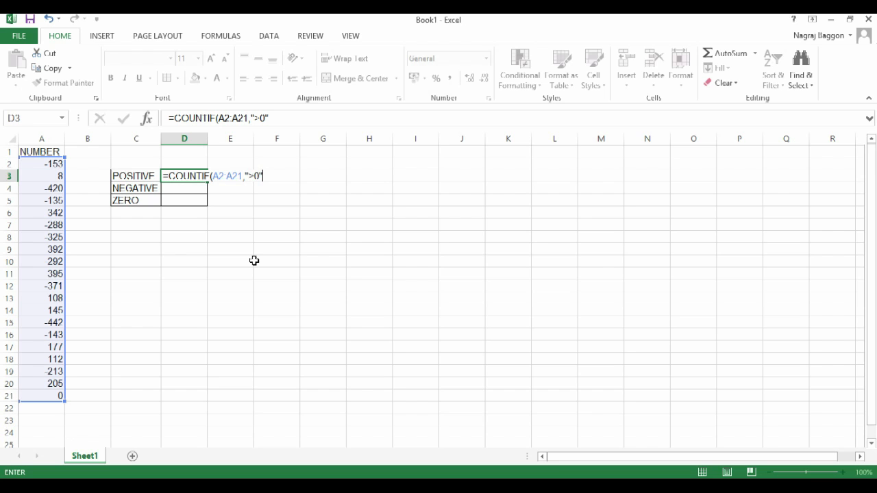
key(Return)
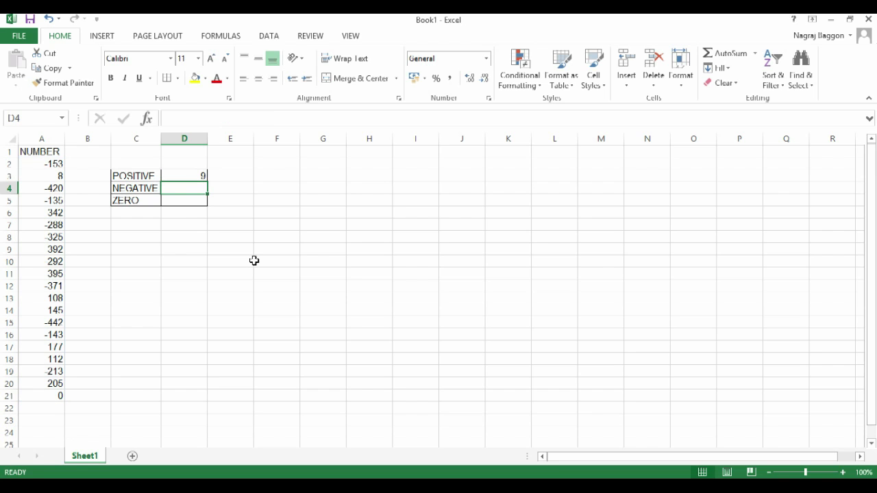
Count the negative numbers in D4 with the formula =COUNTIF(A2:A21,"<0").
text(=COUNT)
key(Down)
key(Down)
key(Down)
key(Tab)
key(Left)
key(Left)
key(Left)
key(Up)
key(Up)
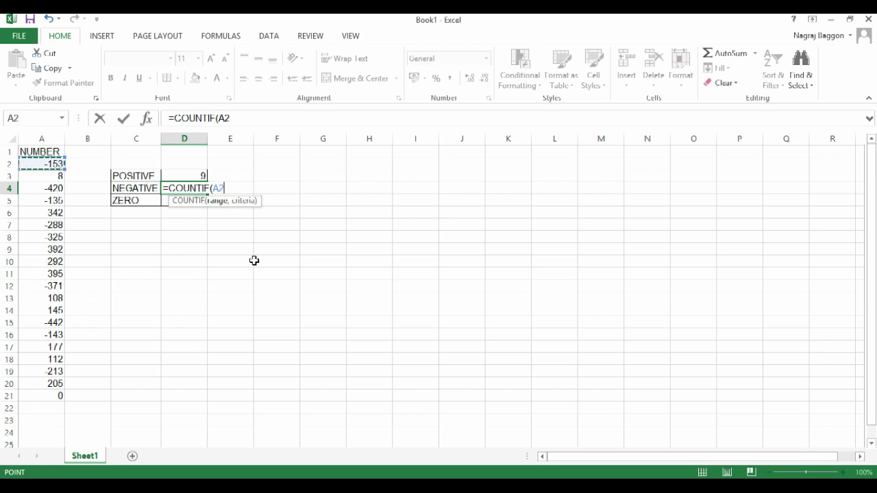
key(ctrl+shift+Down)
text(,"<0"))
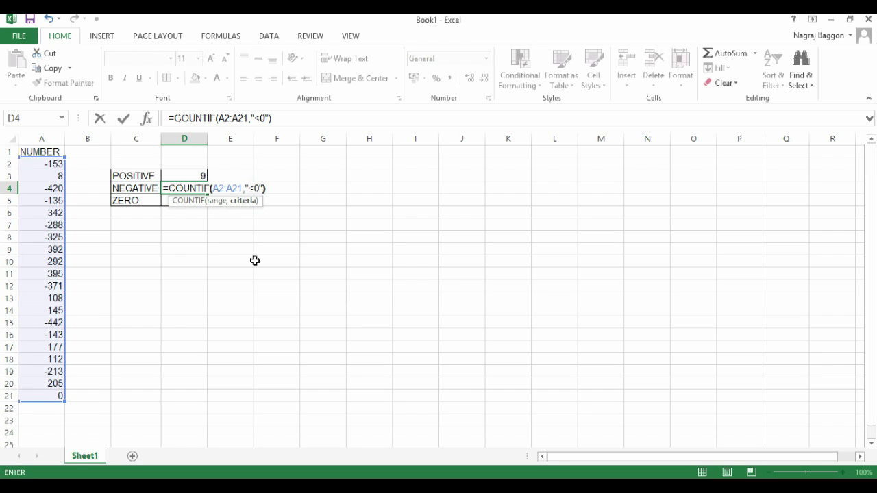
key(Return)
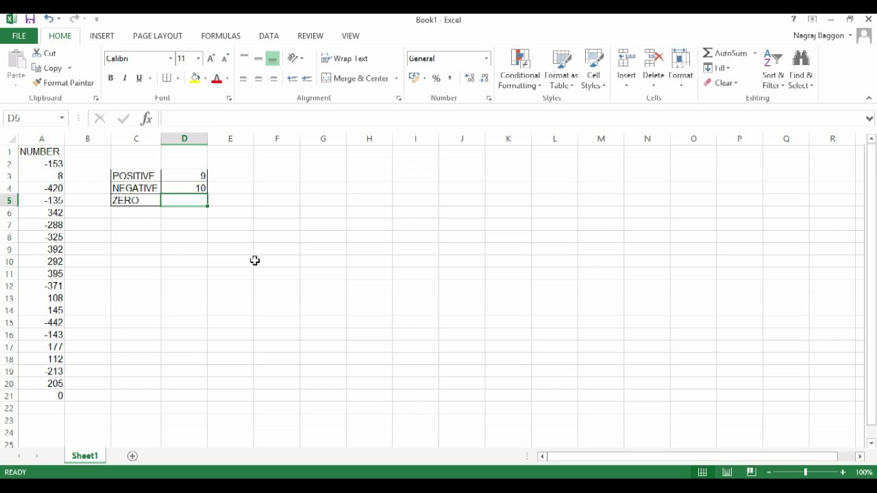
Count the zeros in D5 with the formula =COUNTIF(A2:A21,"0").
text(=)
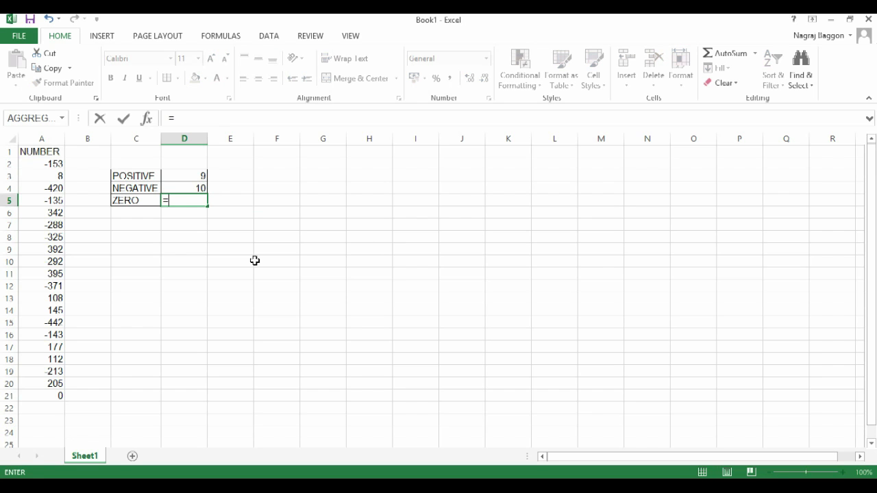
text(COUN)
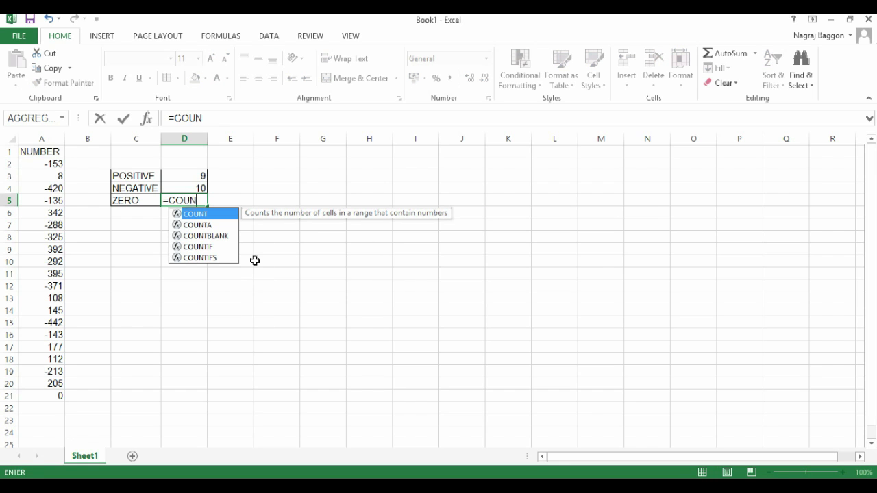
key(Down)
key(Down)
key(Down)
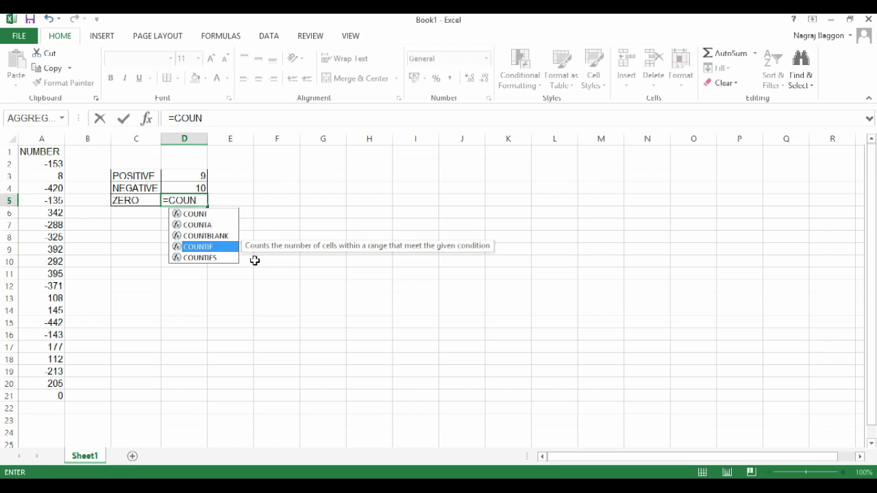
key(Tab)
key(Left)
key(Left)
key(Up)
key(Up)
key(Up)
key(ctrl+shift+Down)
text(,")
text(:0)
key(BackSpace)
key(BackSpace)
text(0)
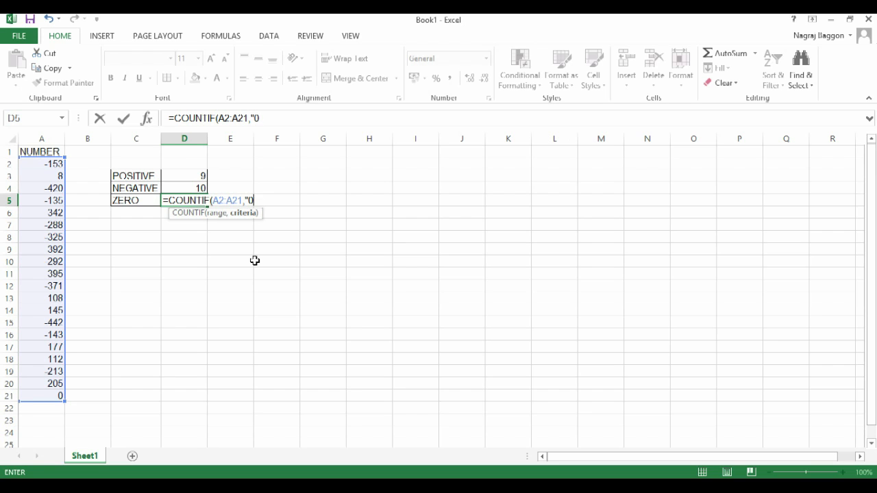
text(")
text())
key(Return)
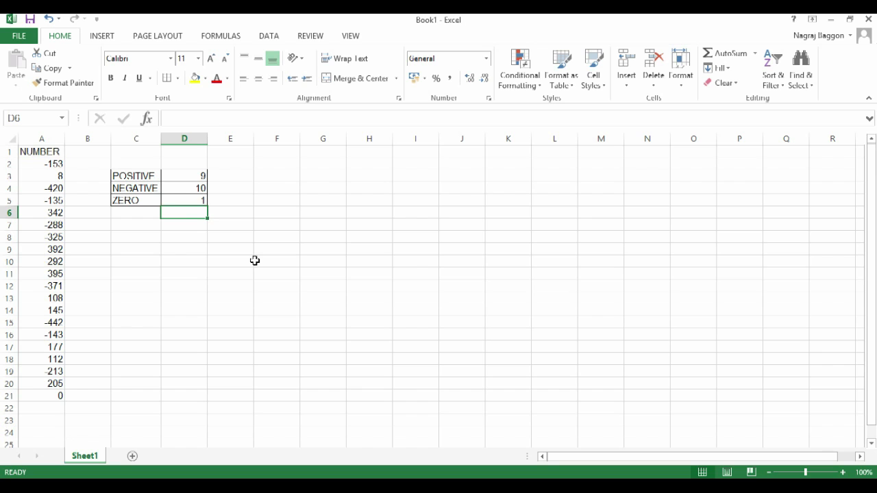
Check the totals in D3:D5 against the numbers in A2:A21 and review the COUNTIF formula behind each count.
drag(187, 176, 188, 195)
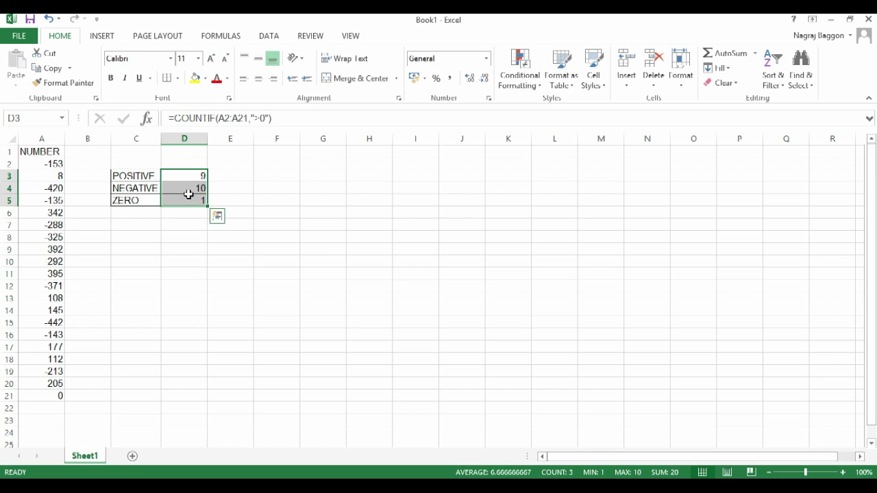
click(50, 166)
drag(50, 167, 49, 390)
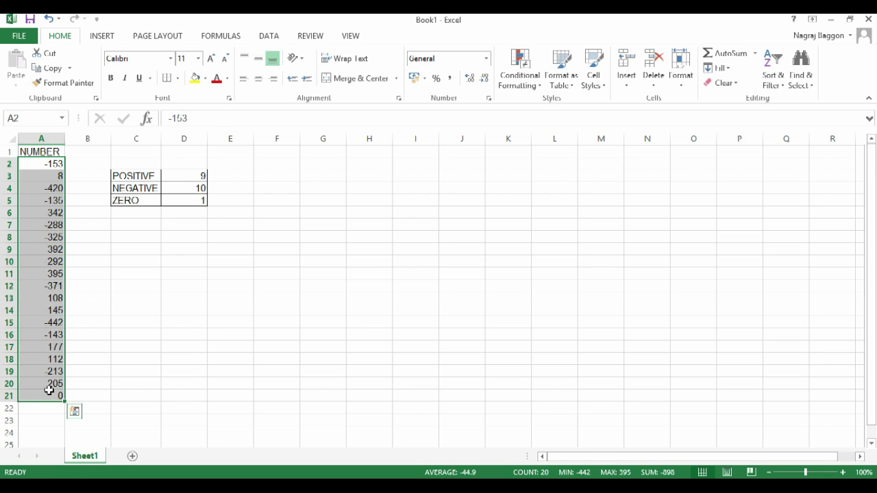
click(131, 278)
click(171, 175)
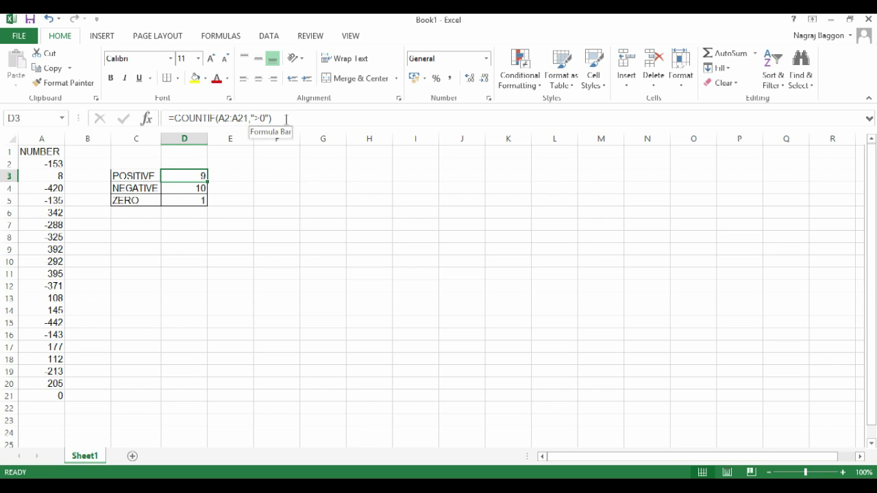
click(194, 187)
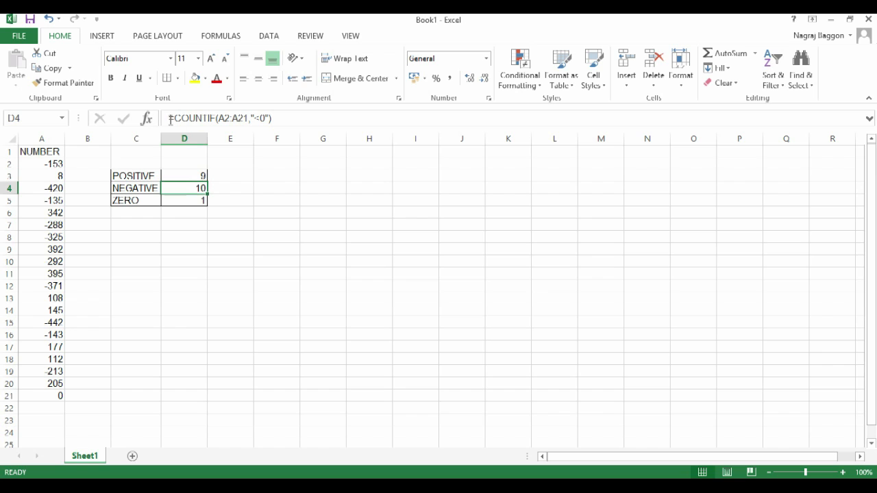
click(191, 199)
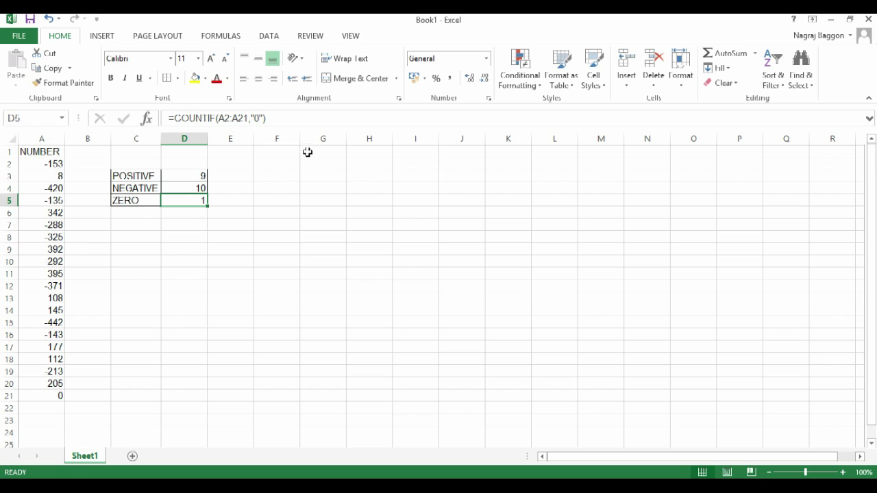
Enter the label "LESS THAN -100" in F3 and widen column F to fit it.
click(274, 173)
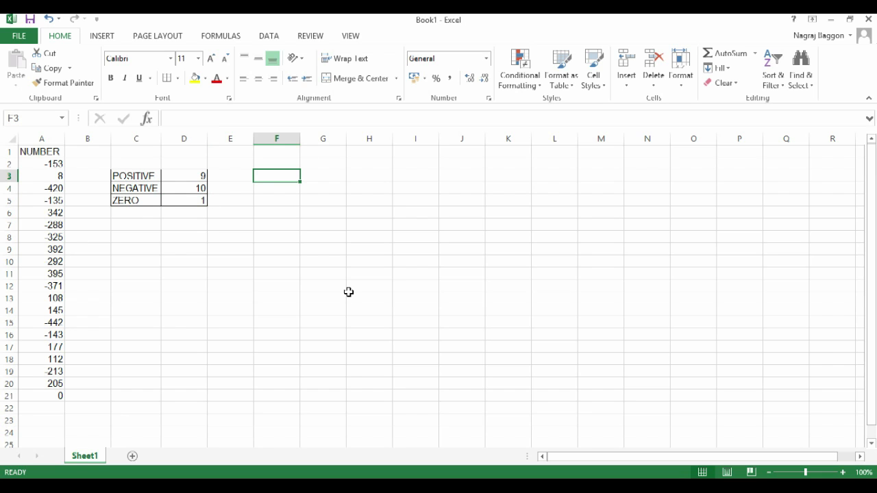
text(LESS THAN -100)
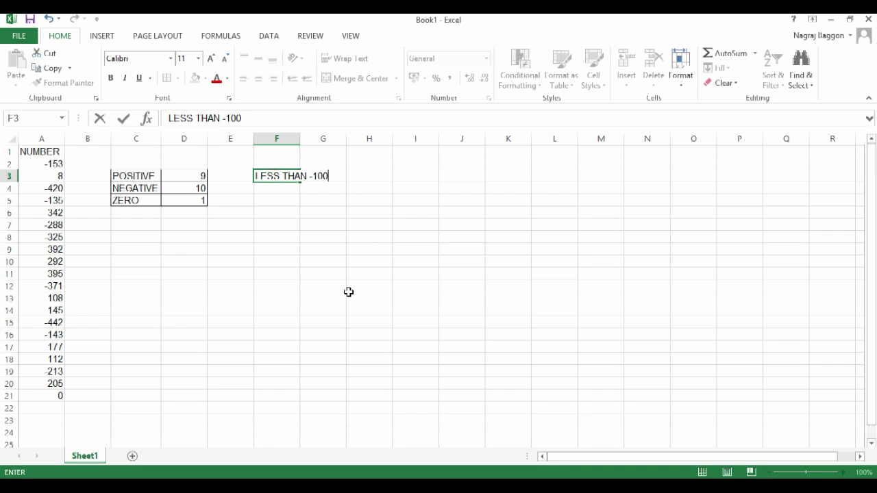
key(Return)
drag(302, 141, 332, 141)
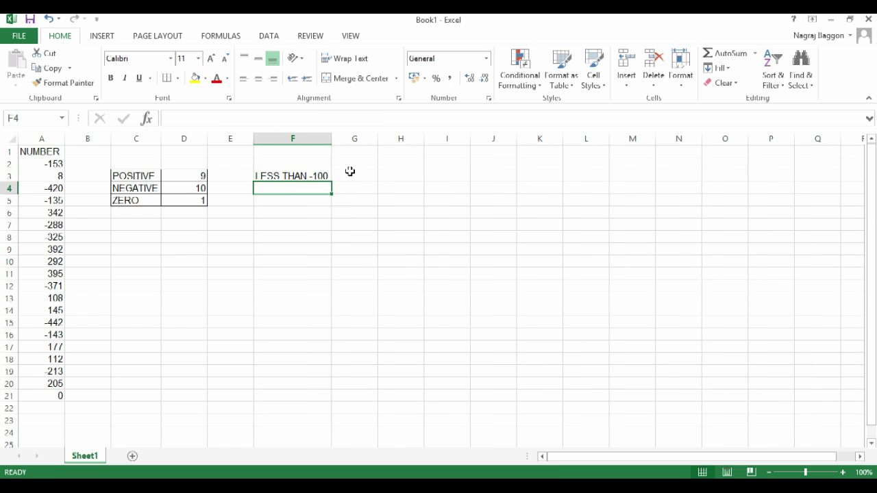
Count the numbers below -100 in G3 with the formula =COUNTIF(A2:A21,"<-100").
click(350, 175)
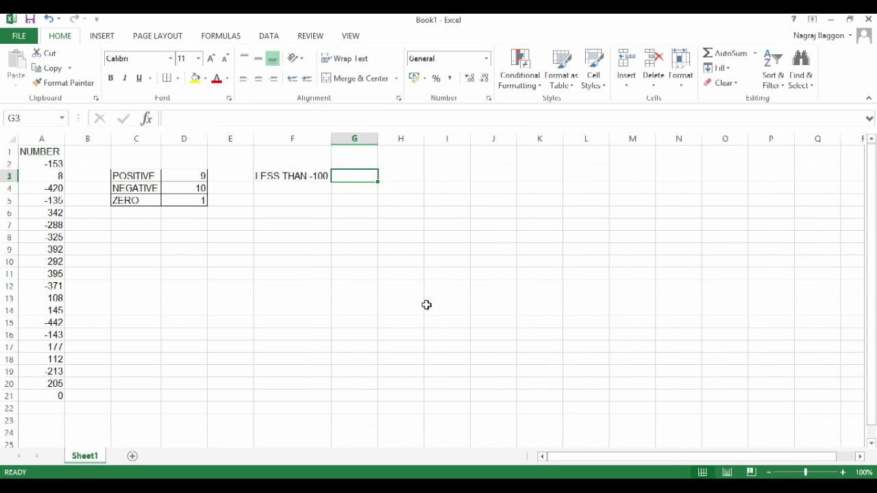
text(=CPUN)
key(BackSpace)
key(BackSpace)
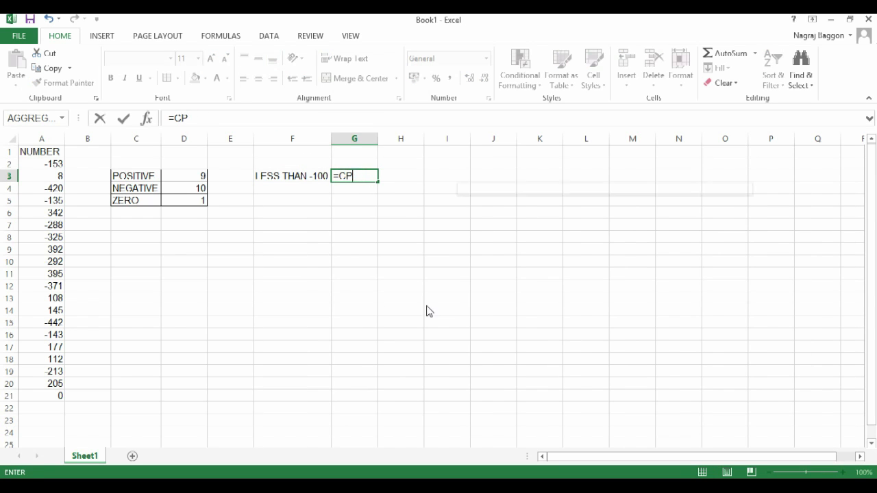
key(BackSpace)
text(OUNT)
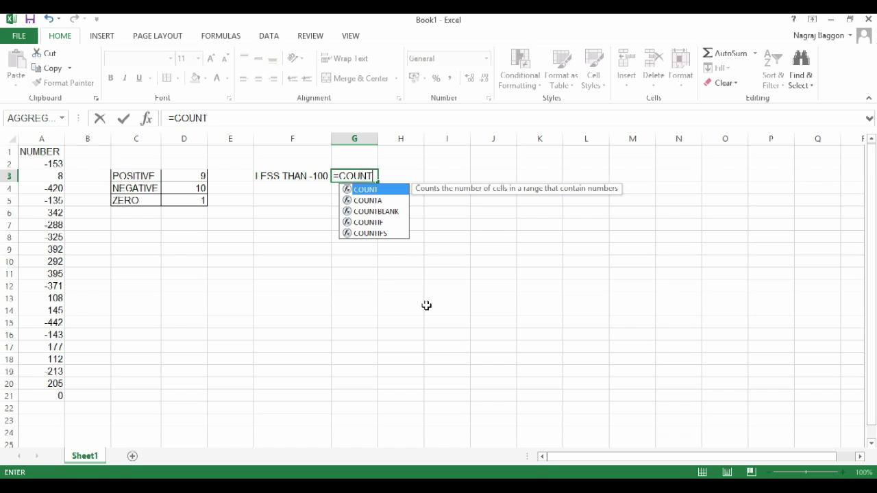
key(Down)
key(Down)
key(Down)
key(Tab)
key(Left)
key(Left)
key(Left)
key(Left)
key(Left)
key(Left)
key(Up)
key(Up)
key(Down)
key(ctrl+shift+Down)
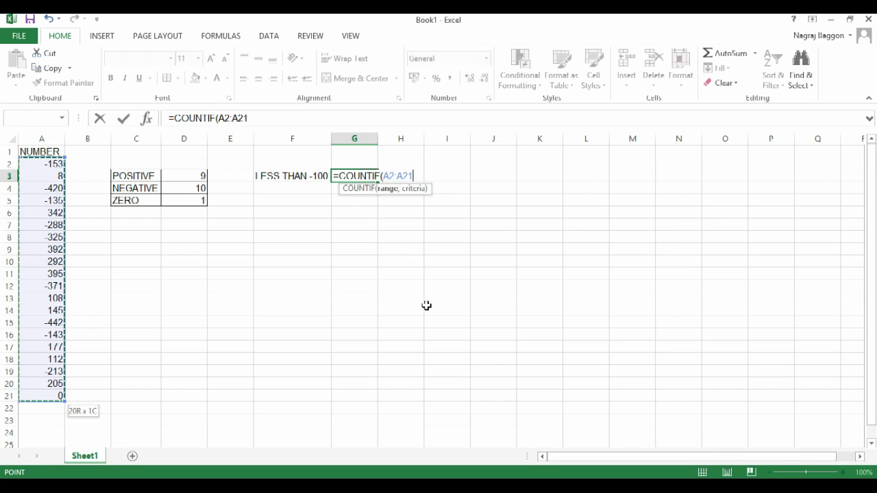
text(,"<-)
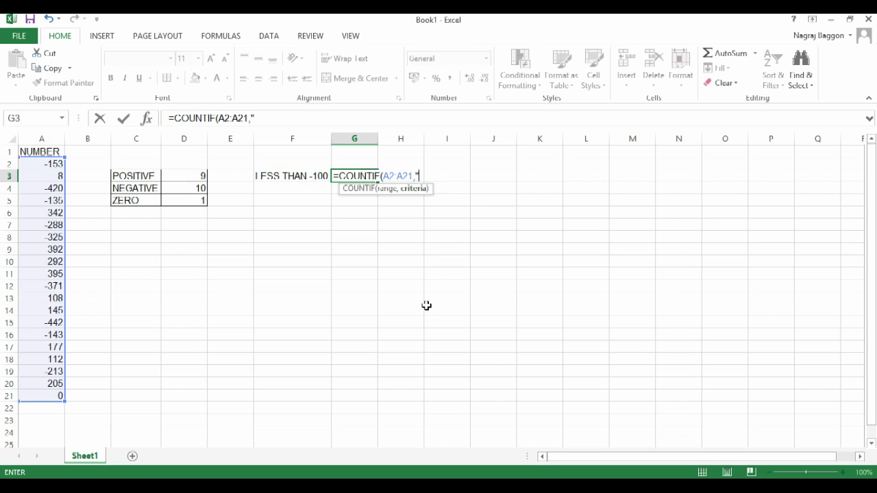
text(100")
key(Return)
Enter the label "MORE THAN 200" in F4.
key(Left)
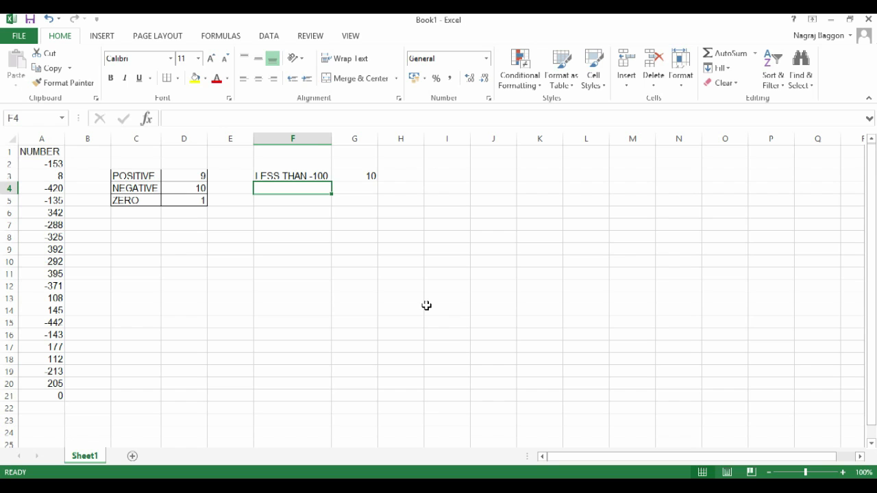
text(MORE THAN 200)
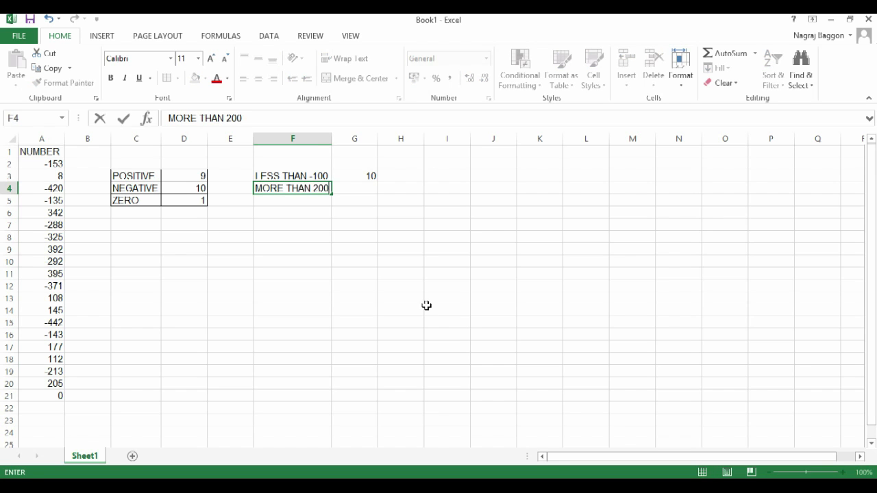
key(Return)
Count the numbers above 200 in G4 with the formula =COUNTIF(A2:A21,">200").
key(Up)
key(Right)
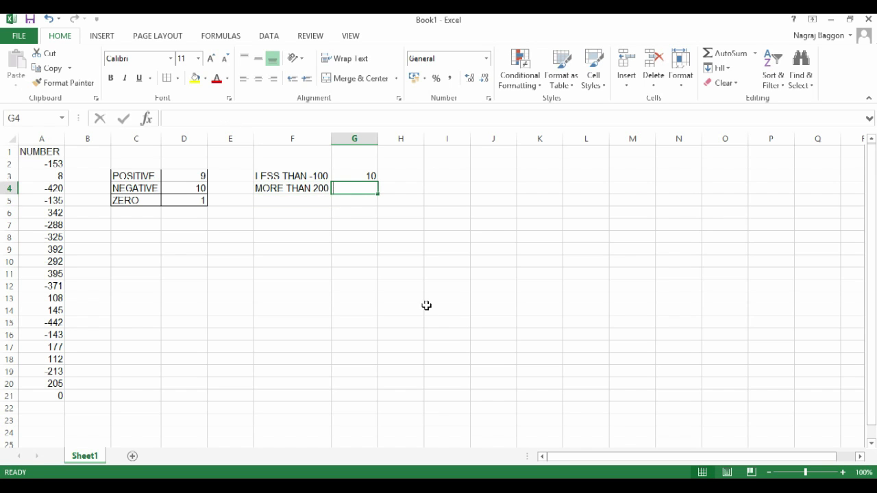
text(=COUNTIF()
key(Left)
key(Left)
key(Left)
key(Left)
key(Left)
key(Left)
key(Up)
key(Up)
key(ctrl+shift+Down)
text(,")
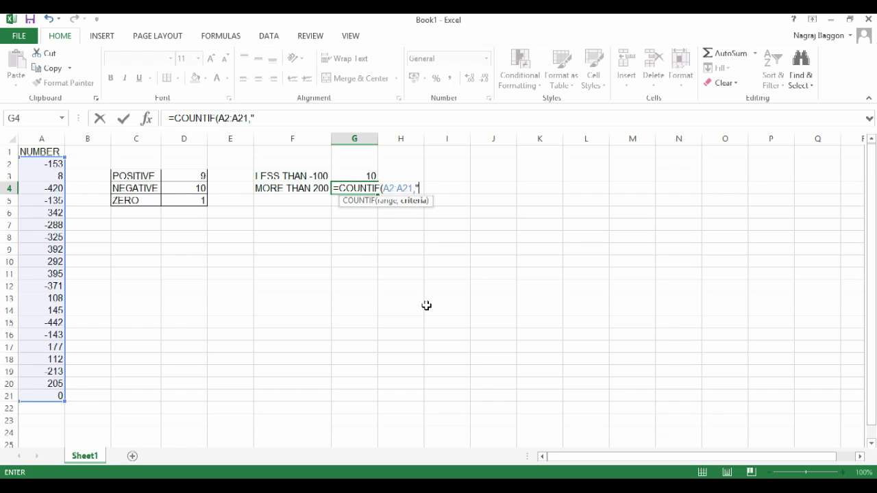
text(>200"))
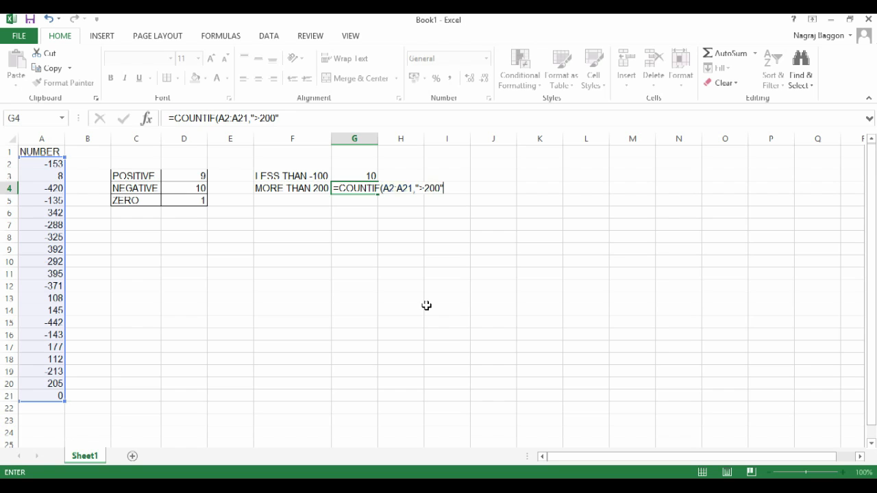
key(Return)
Count all the numbers in the list in C7 with the formula =COUNT(A2:A21).
key(Left)
key(Left)
key(Left)
key(Left)
key(Down)
key(Down)
text(=COUNT()
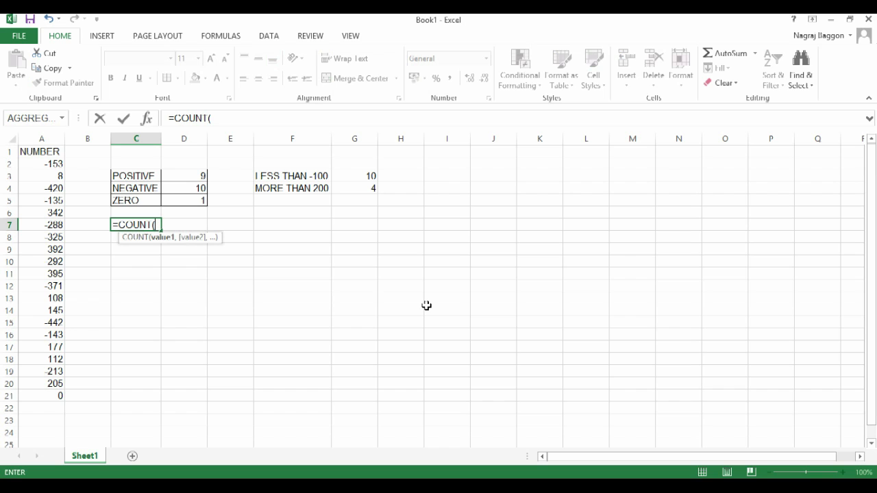
key(Left)
key(Left)
key(ctrl+Up)
key(Down)
key(ctrl+shift+Down)
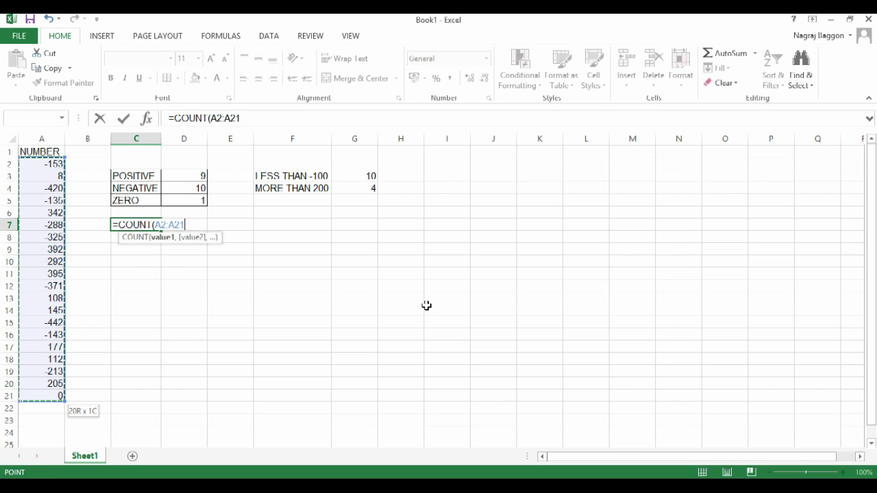
key(Return)
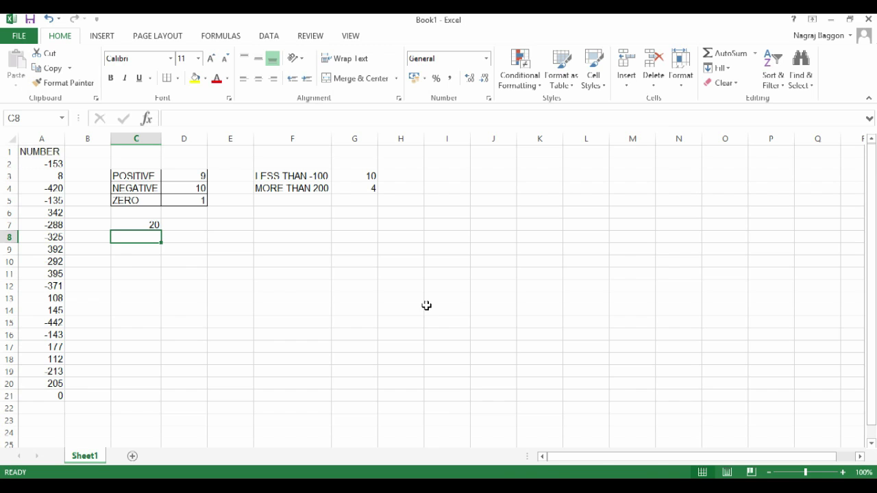